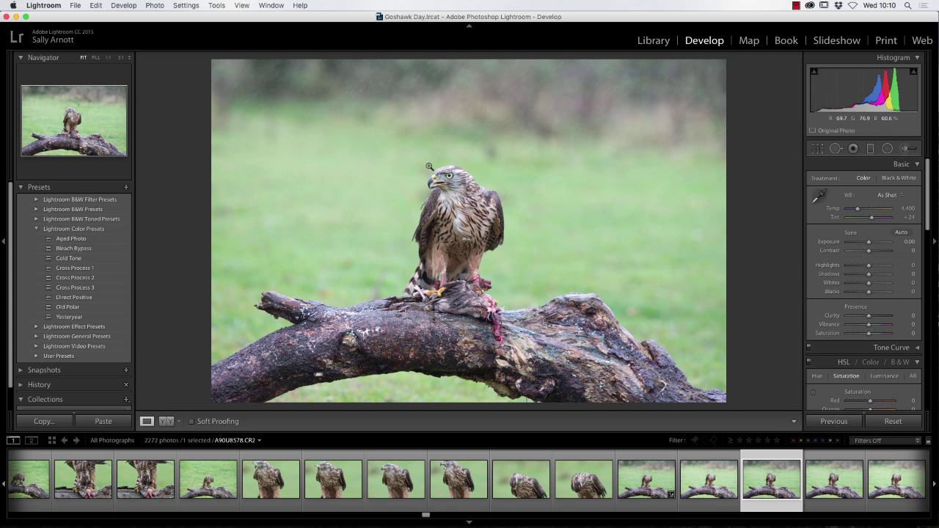
Zoom to 1:1 on the goshawk's head, back out to Fit, then in again on the head.
left_click(451, 182)
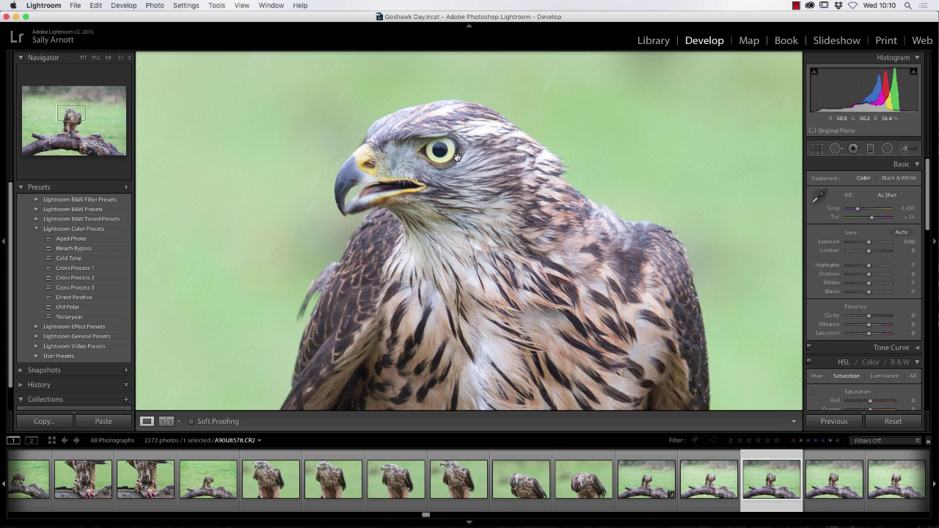
left_click(457, 158)
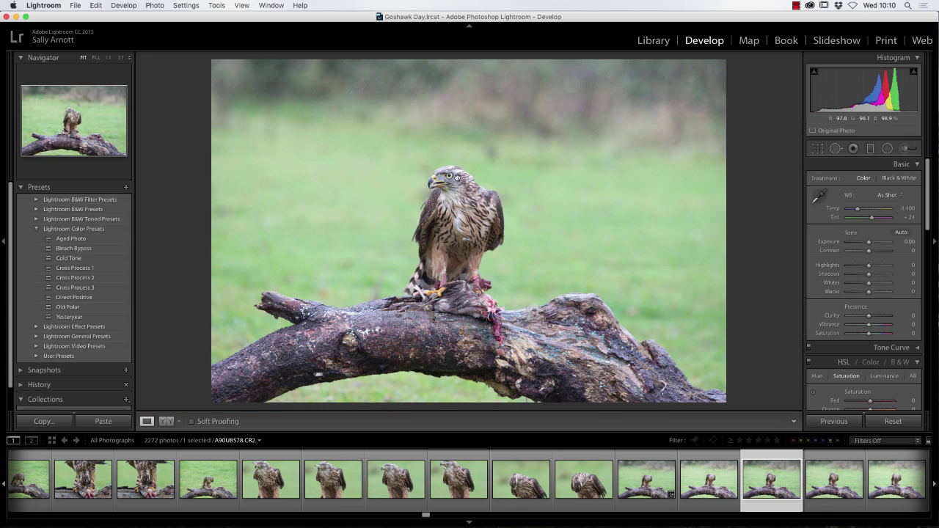
left_click(457, 177)
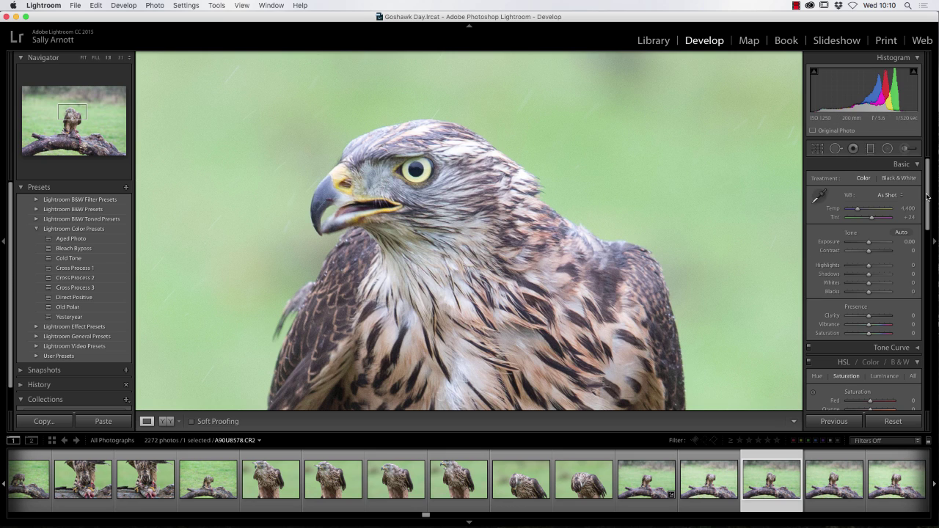
Scroll the right-hand Develop panel down to the Detail panel's sharpening and noise reduction sliders.
scroll(927, 196, "down", 1)
scroll(928, 187, "down", 1)
scroll(927, 187, "down", 4)
scroll(928, 180, "up", 5)
scroll(926, 225, "down", 1)
scroll(927, 220, "up", 1)
scroll(895, 166, "down", 5)
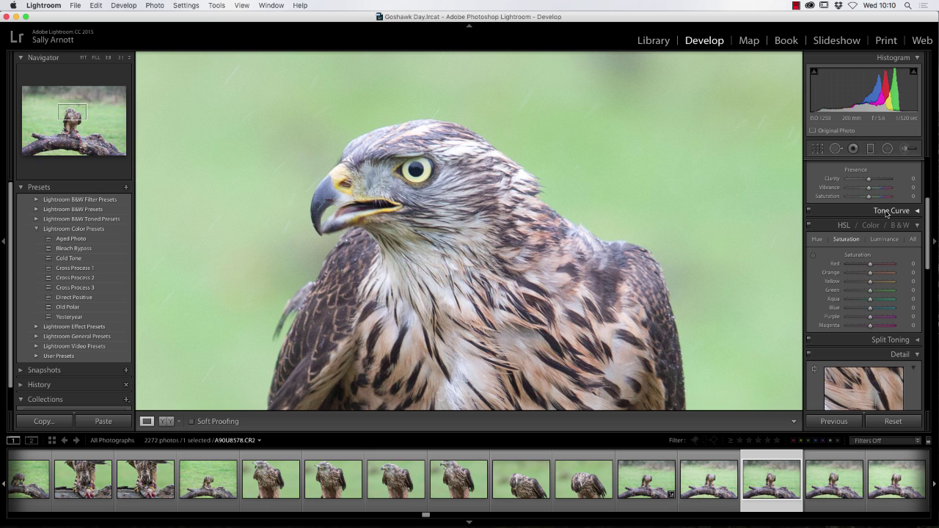
left_click_drag(928, 217, 925, 248)
scroll(923, 246, "down", 2)
scroll(917, 309, "down", 2)
scroll(923, 329, "down", 2)
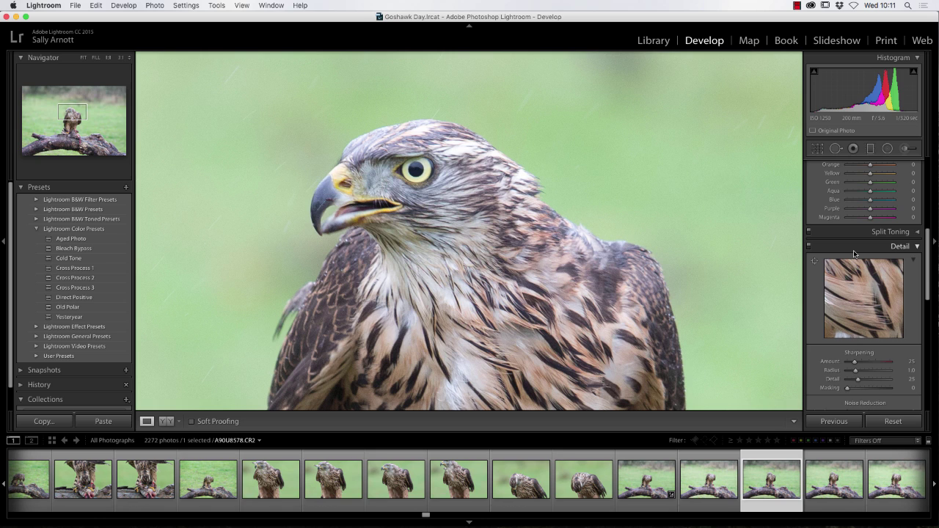
Set Luminance noise reduction to 7, then scroll back up to the Basic panel.
left_click_drag(929, 267, 924, 292)
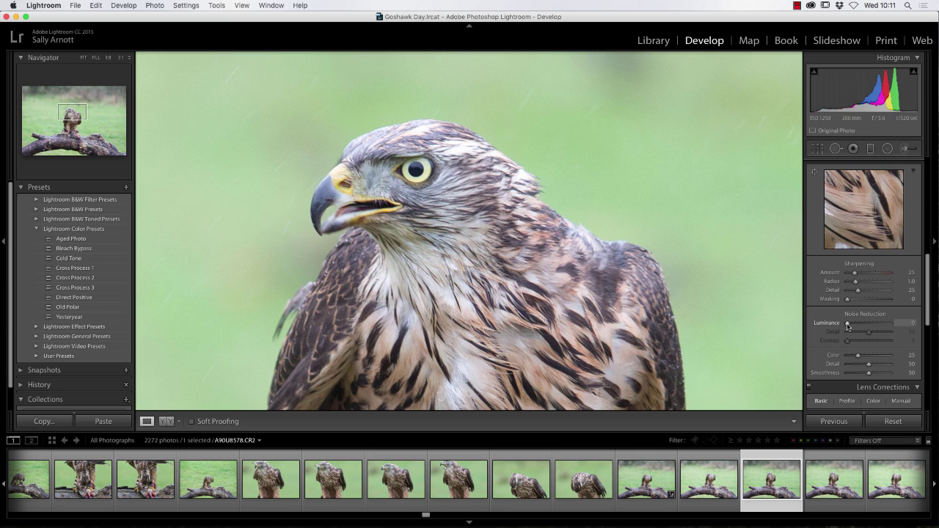
left_click_drag(847, 326, 850, 328)
left_click_drag(926, 277, 914, 173)
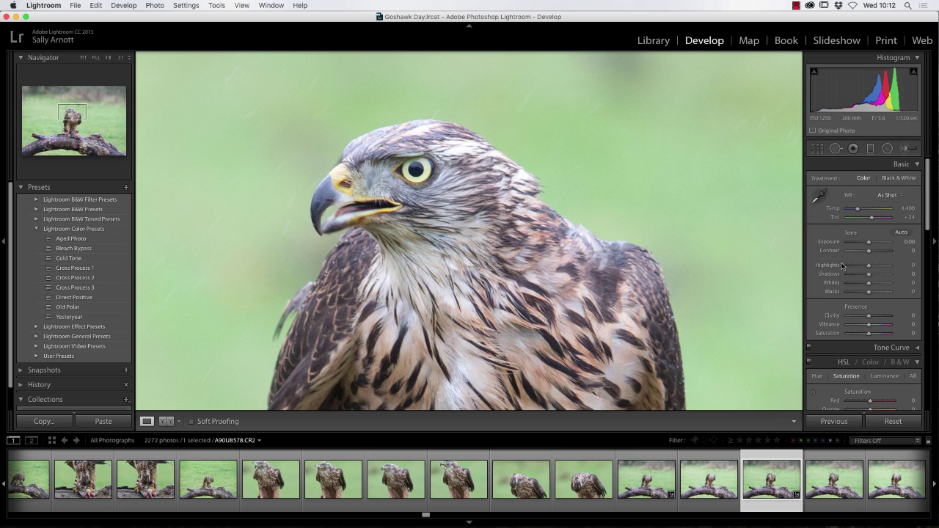
Drag Highlights fully left, then ease it back to about -80 while watching clipping.
left_click_drag(868, 267, 827, 266)
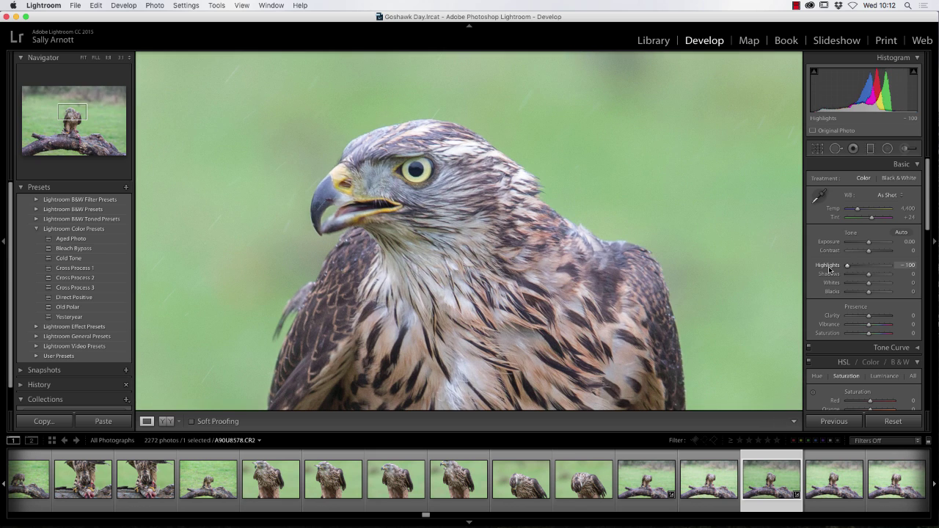
left_click_drag(829, 269, 855, 265)
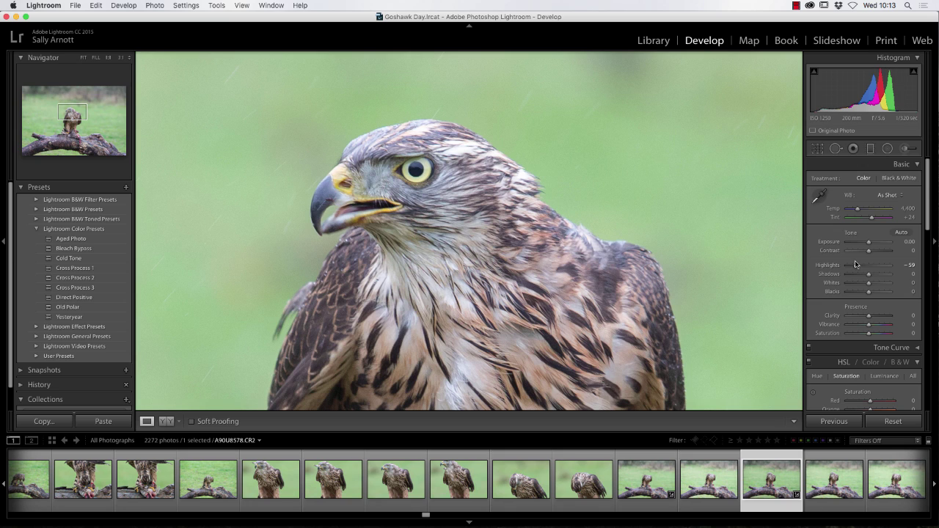
left_click_drag(855, 262, 850, 267)
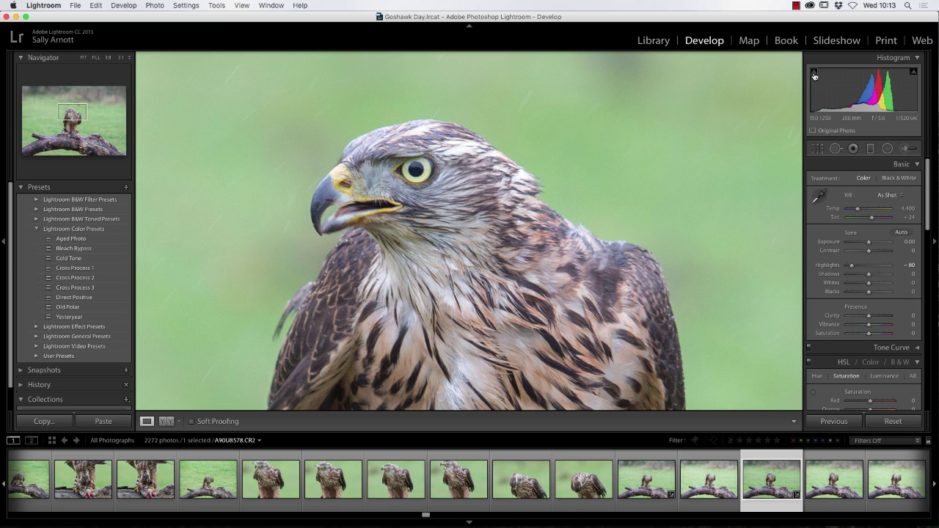
mouse_move(914, 75)
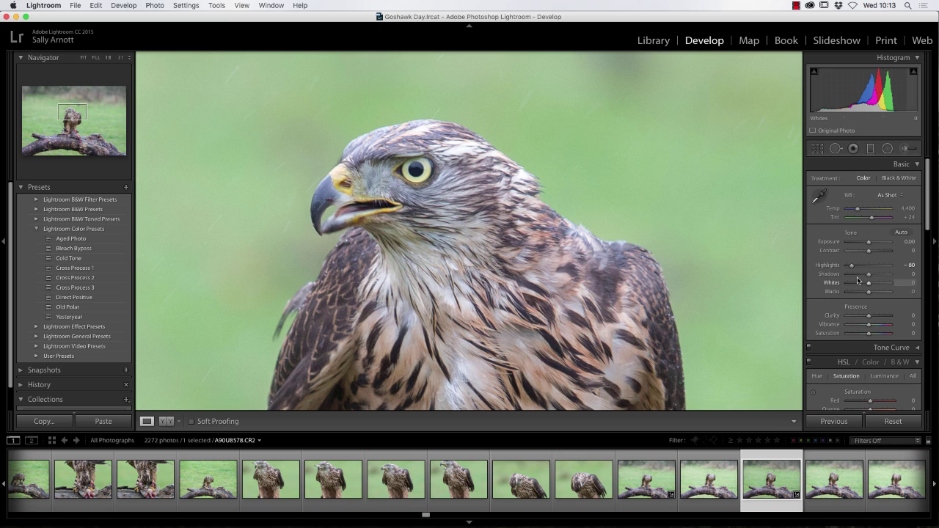
Drag Highlights to -85, push Whites up to +17 and darken Blacks to -24.
left_click_drag(852, 267, 851, 267)
left_click_drag(869, 285, 873, 284)
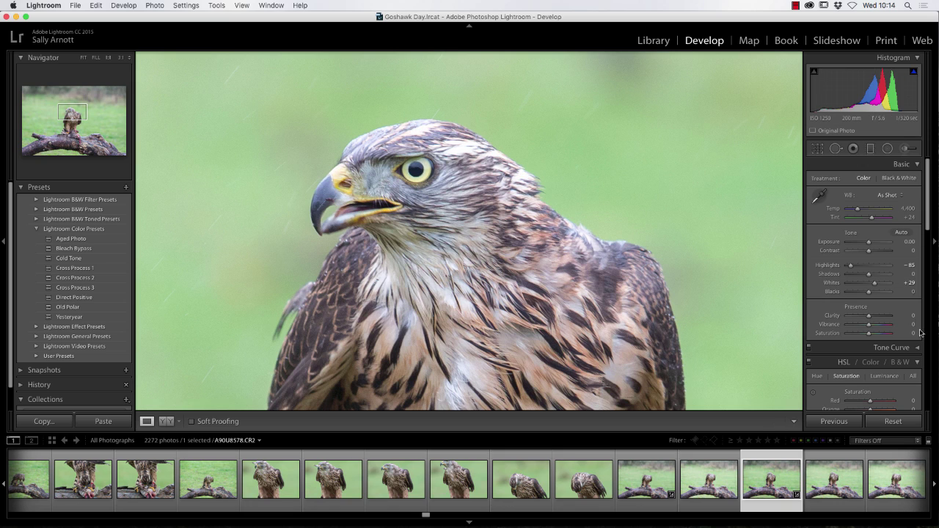
left_click(875, 285)
left_click_drag(876, 286, 873, 286)
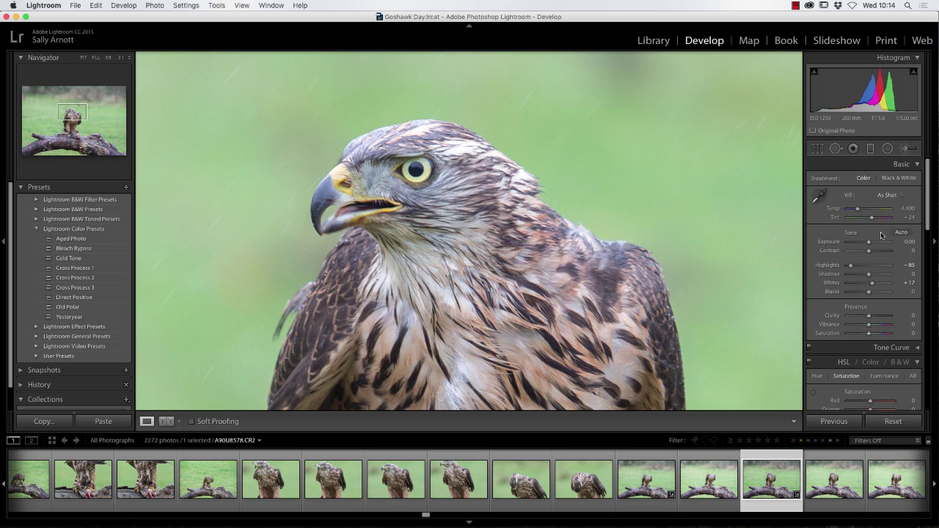
left_click_drag(869, 295, 864, 294)
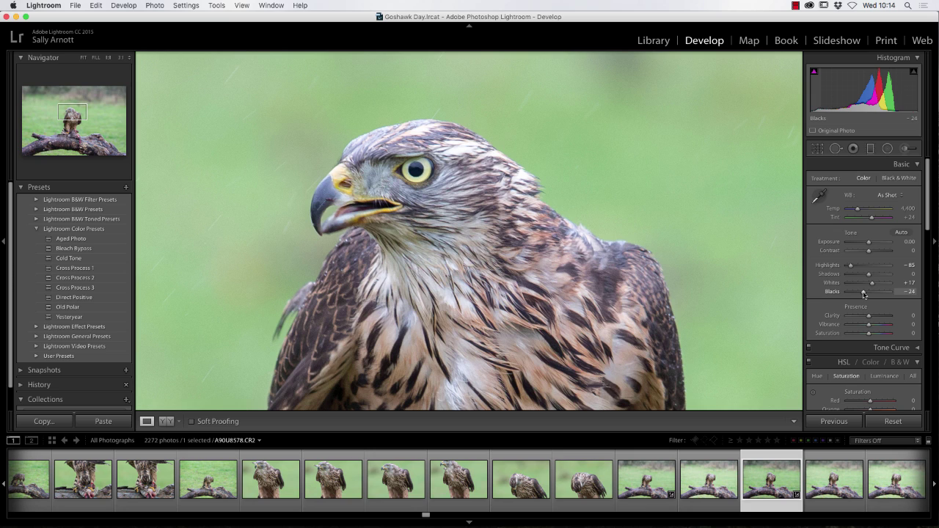
Nudge Blacks from -24 to -23 and scroll the right-hand panel down.
left_click_drag(863, 293, 864, 294)
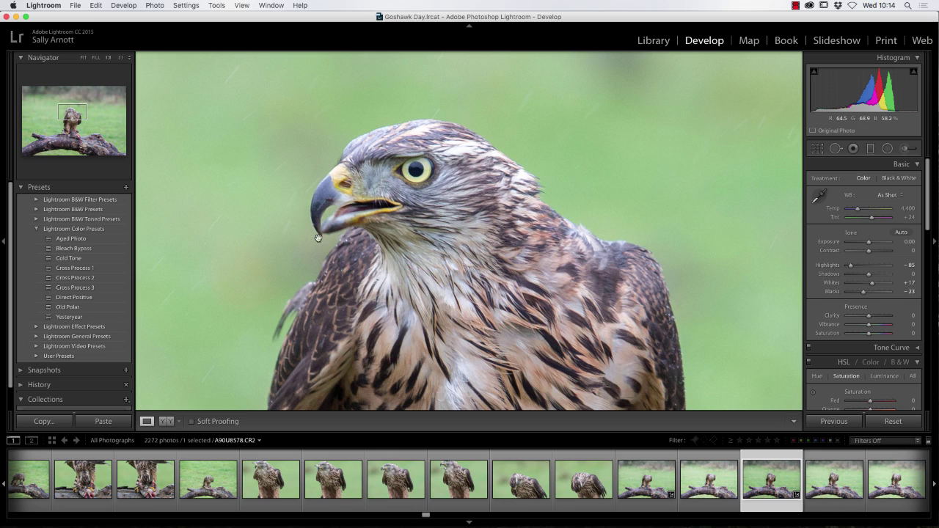
scroll(928, 194, "down", 2)
mouse_move(929, 195)
left_mouse_down()
mouse_move(929, 205)
mouse_move(929, 194)
left_mouse_up()
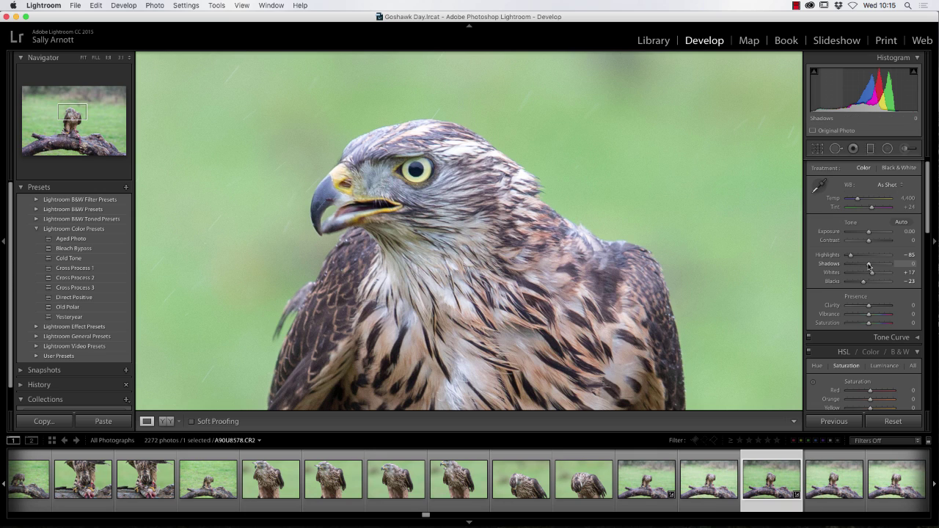
scroll(851, 282, "down", 2)
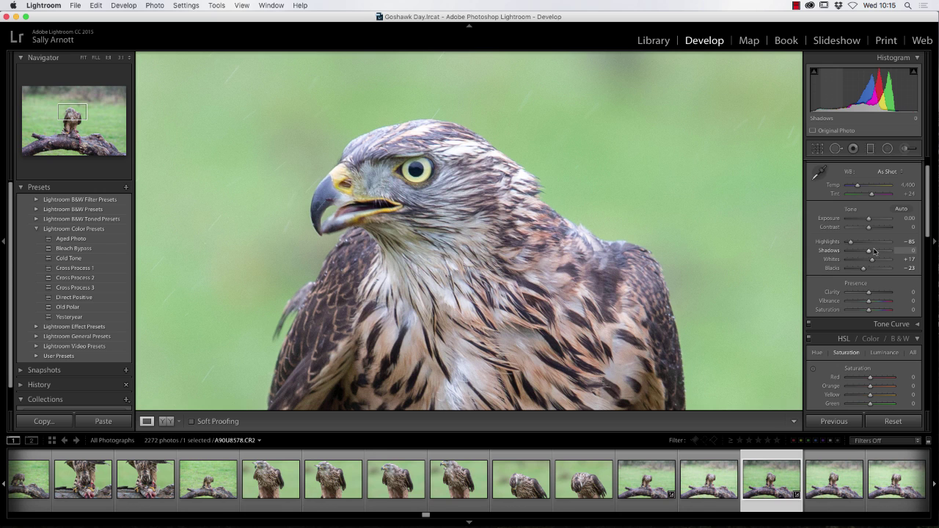
mouse_move(869, 252)
left_mouse_down()
mouse_move(895, 253)
mouse_move(842, 255)
mouse_move(910, 251)
mouse_move(869, 251)
left_mouse_up()
Switch the view from the 1:1 close-up to Fit to show the whole hawk on its branch.
scroll(637, 262, "down", 5)
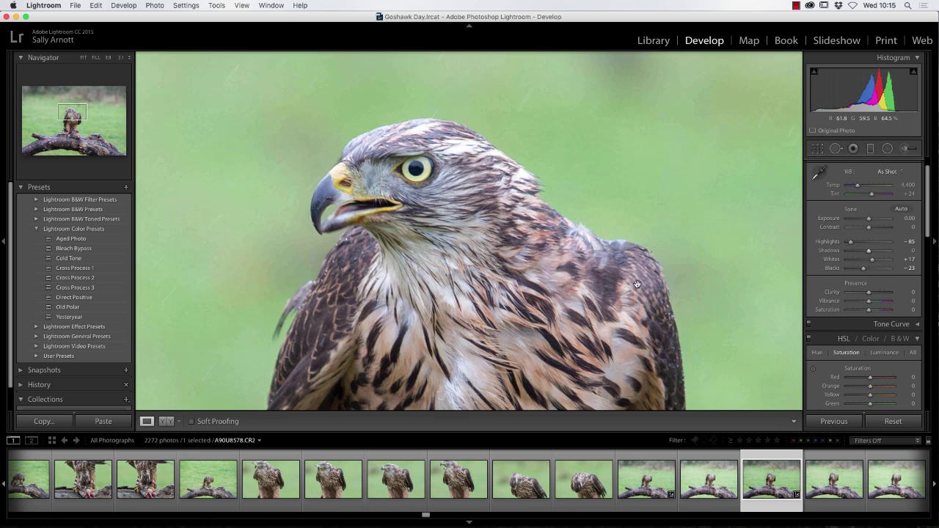
scroll(640, 292, "down", 15)
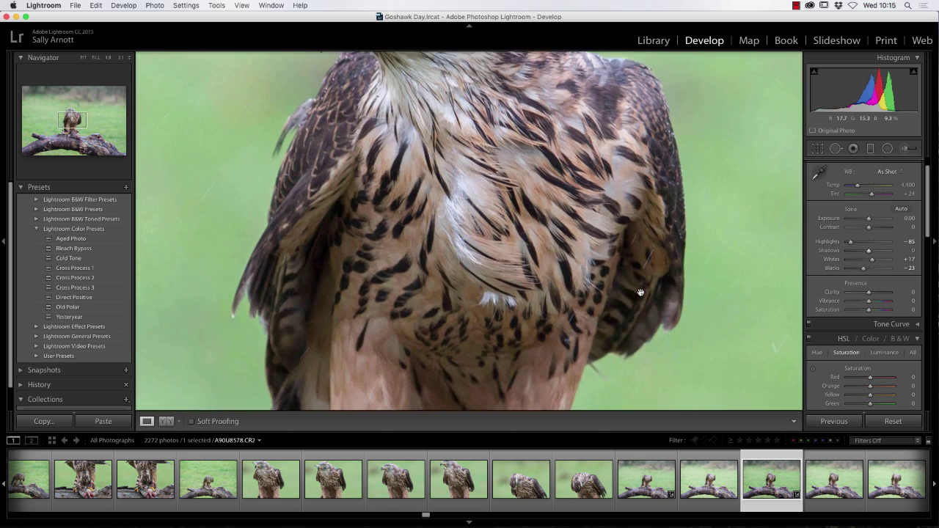
scroll(639, 295, "down", 1)
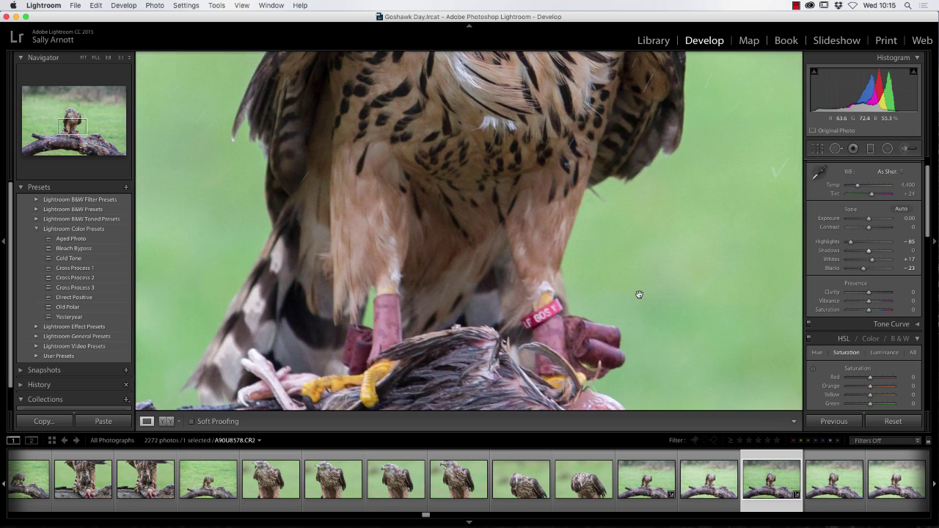
scroll(639, 295, "up", 14)
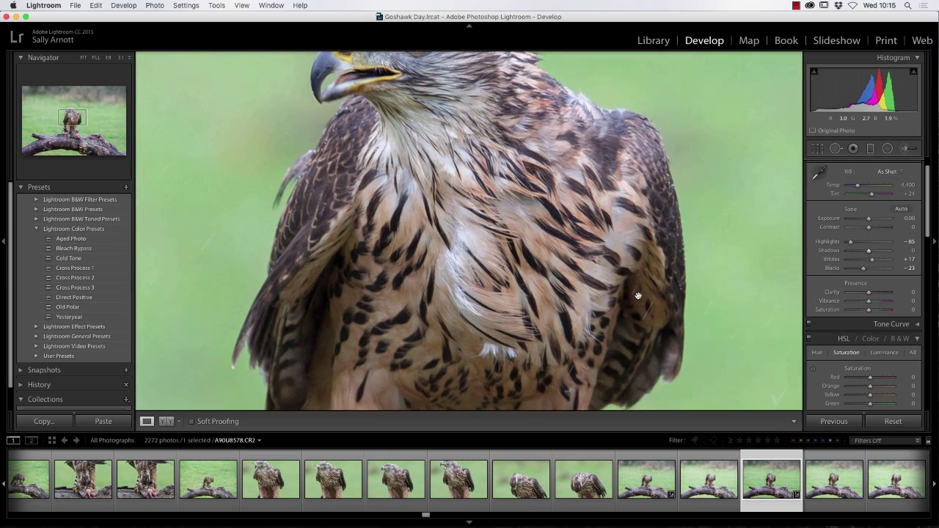
scroll(639, 294, "up", 4)
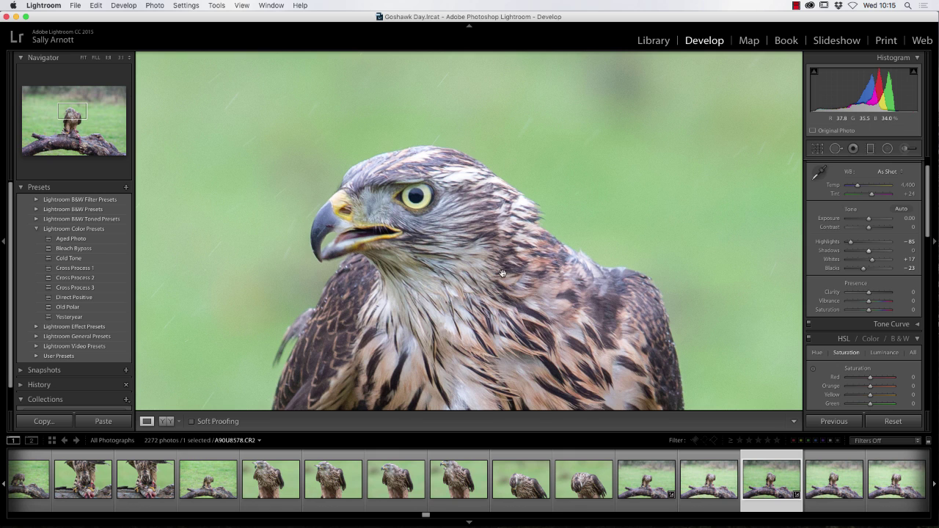
scroll(503, 273, "down", 2)
scroll(502, 279, "down", 7)
scroll(502, 279, "up", 7)
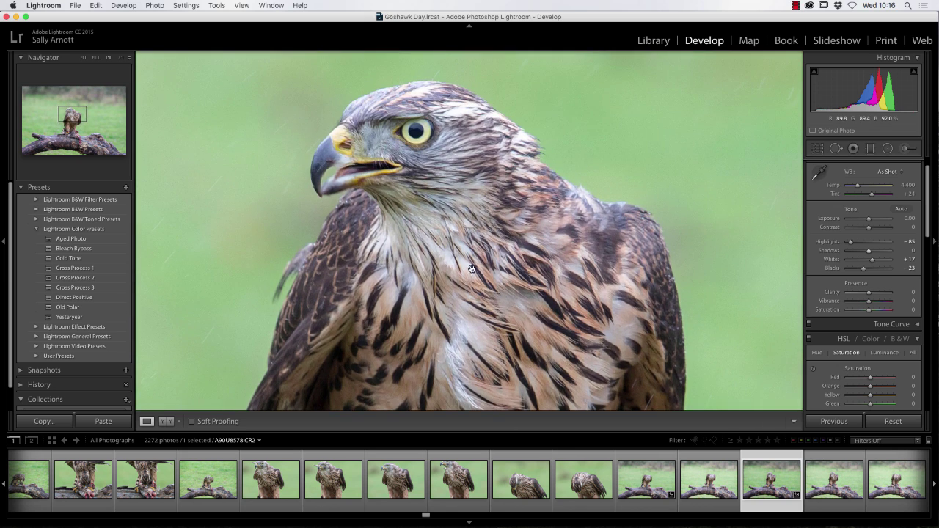
scroll(482, 273, "down", 2)
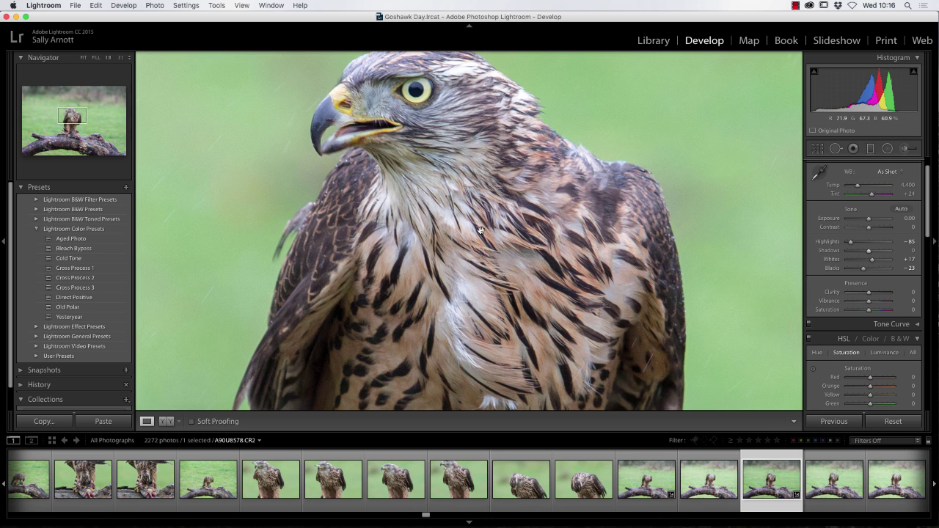
left_click(475, 235)
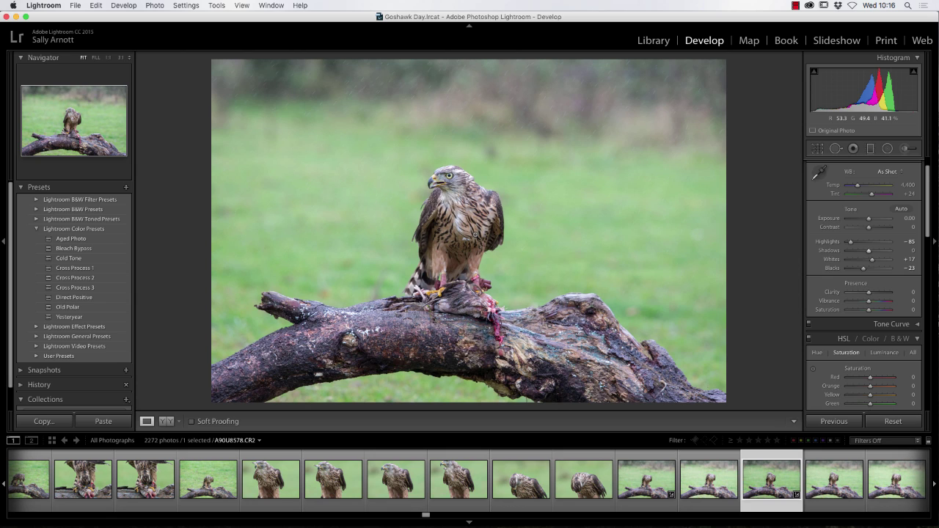
Pull the crop corners in toward the goshawk and reposition the photo within the frame.
left_click(818, 150)
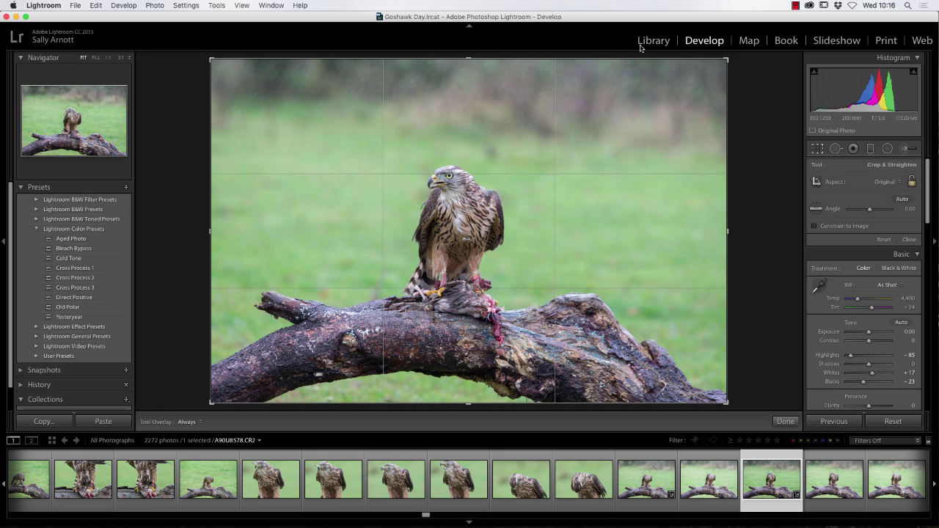
left_click_drag(725, 60, 648, 108)
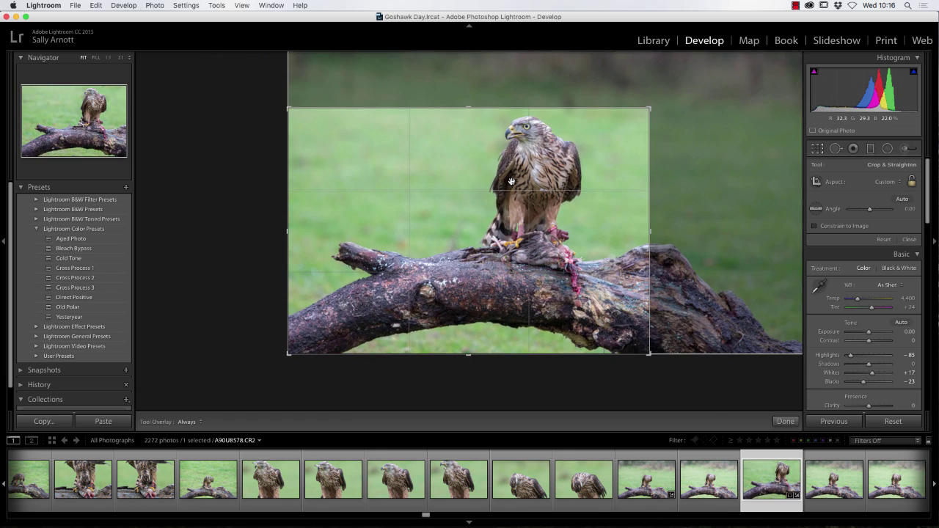
mouse_move(517, 179)
left_mouse_down()
mouse_move(502, 217)
mouse_move(506, 194)
mouse_move(518, 193)
left_mouse_up()
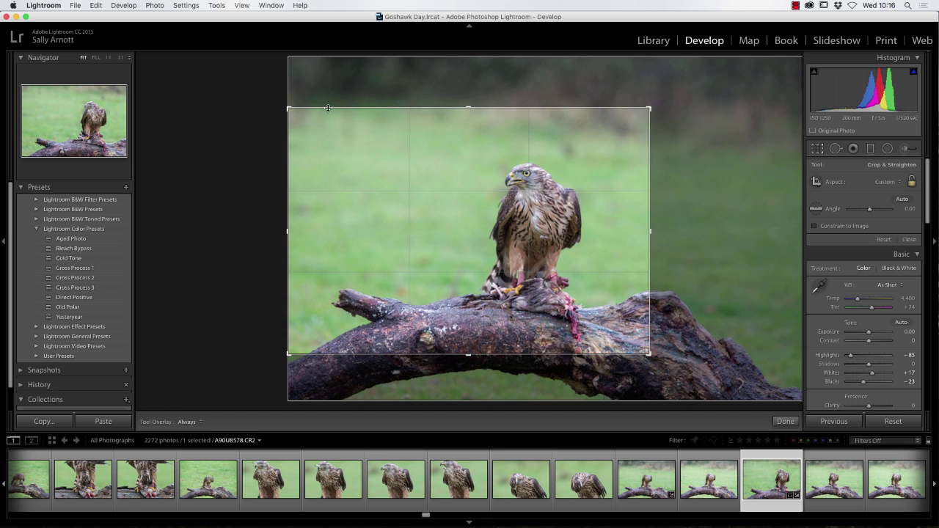
left_click_drag(288, 108, 306, 130)
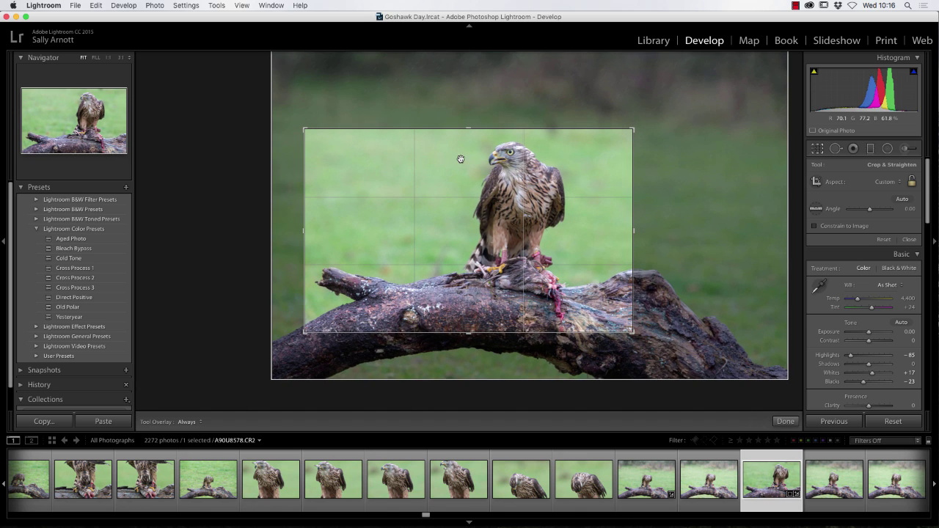
left_click_drag(513, 205, 489, 226)
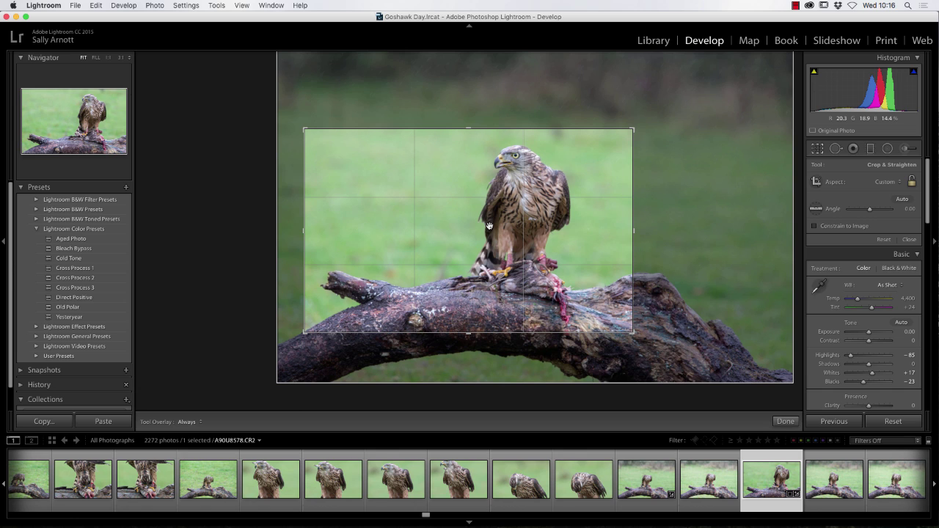
Fine-tune the crop's top, left and right edges around the goshawk and apply it.
left_click_drag(468, 131, 468, 129)
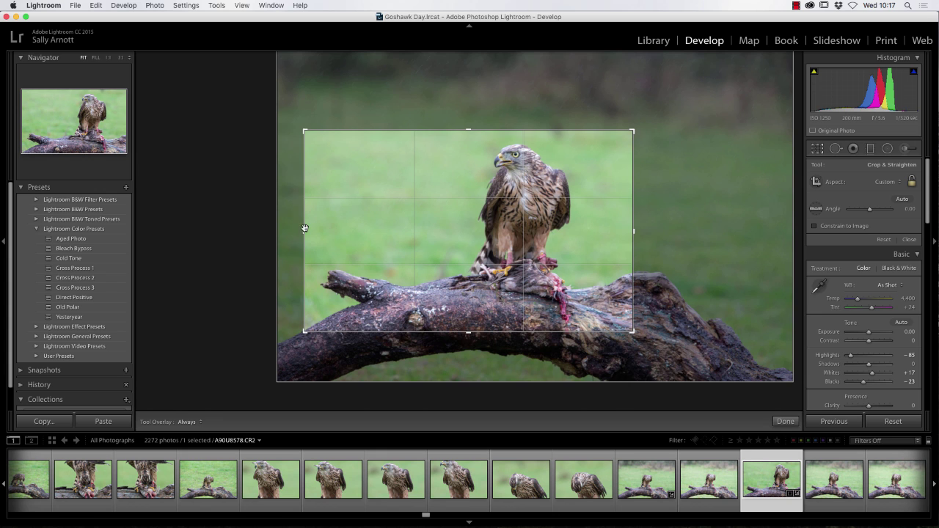
left_click_drag(633, 230, 761, 230)
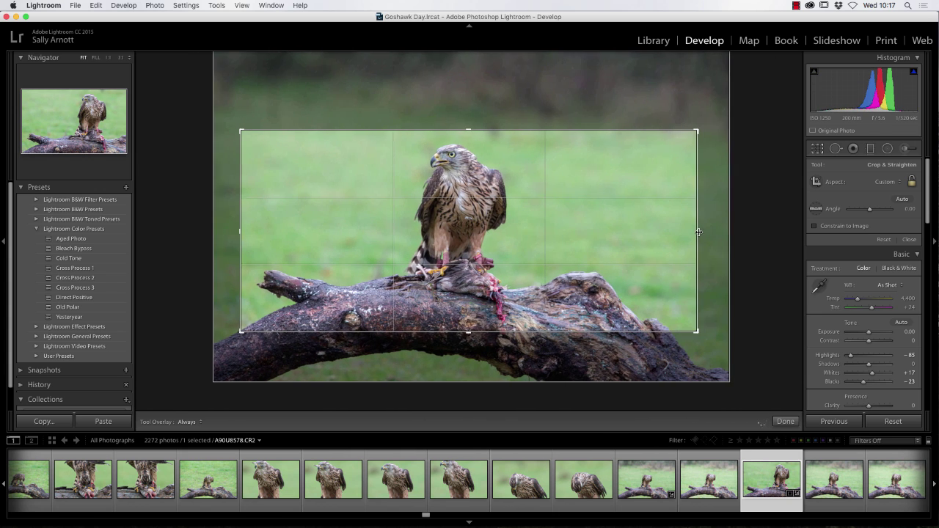
left_click_drag(235, 225, 292, 230)
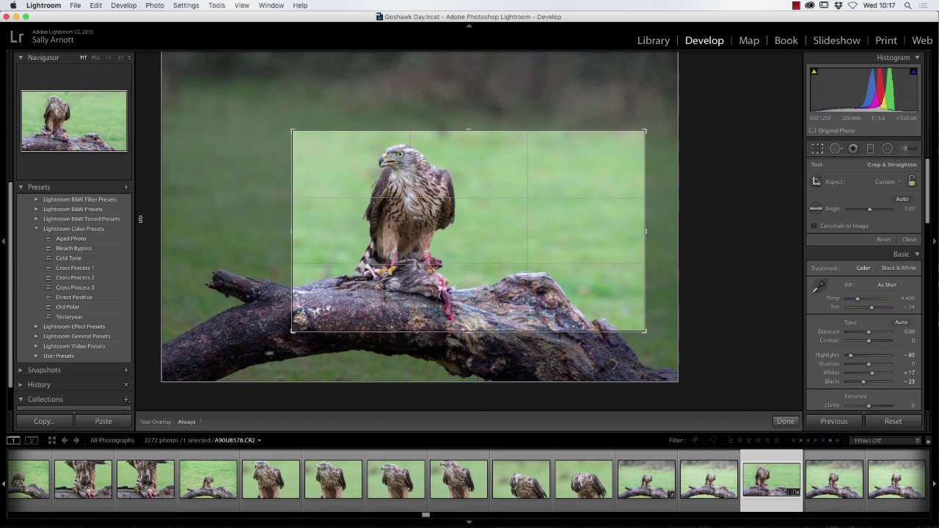
left_click_drag(295, 231, 232, 234)
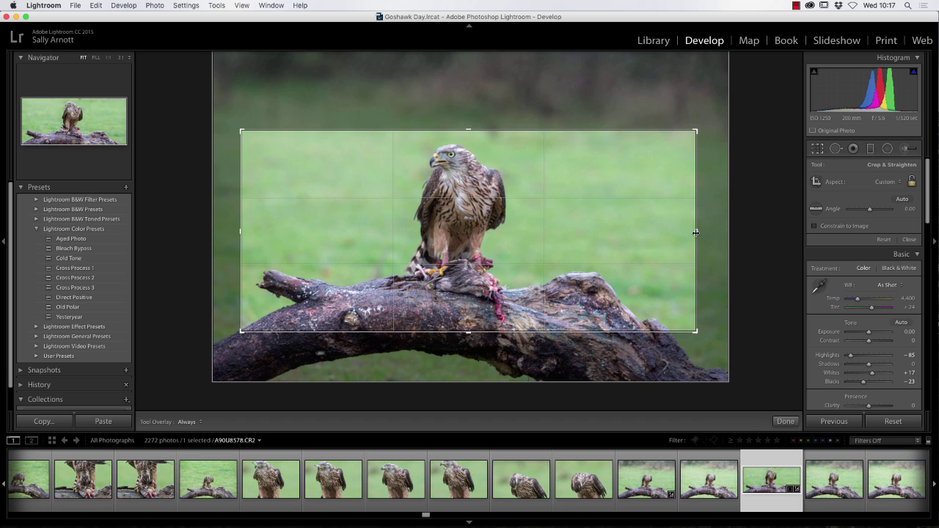
left_click_drag(694, 232, 633, 231)
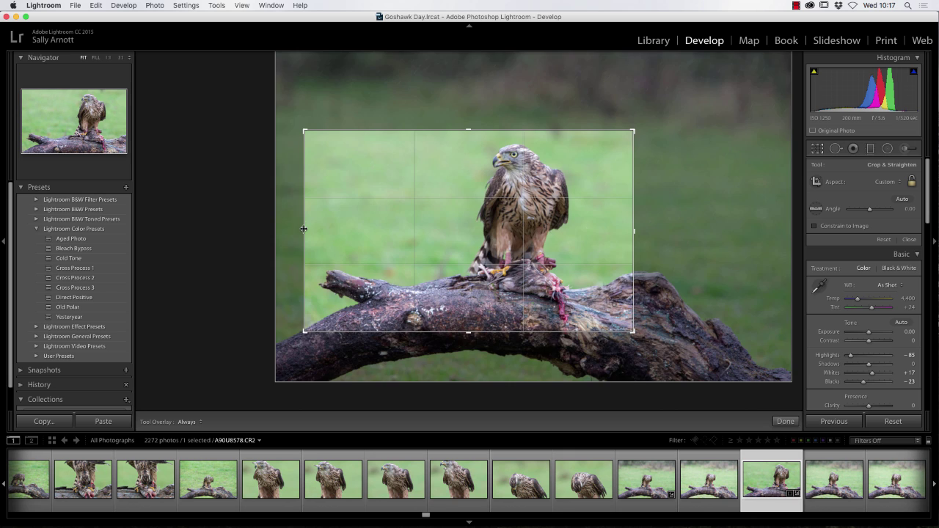
left_click_drag(303, 229, 307, 229)
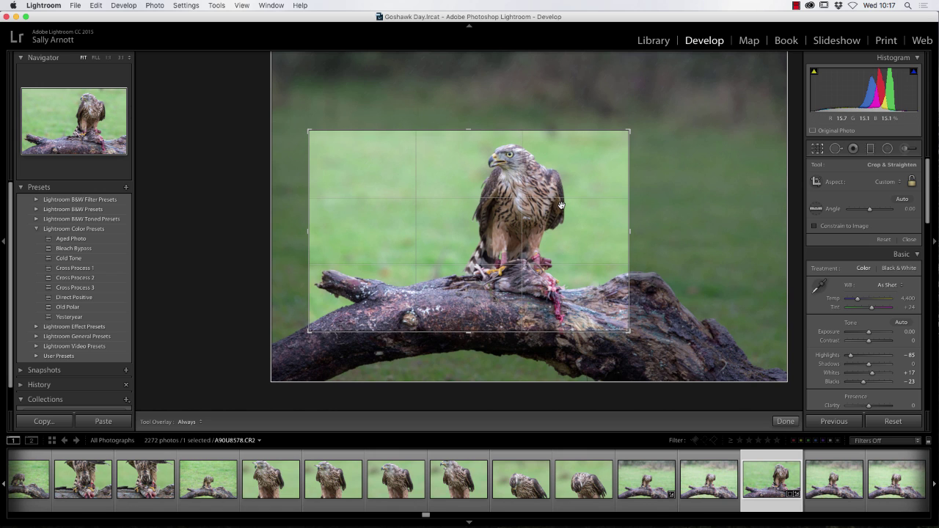
key("Return")
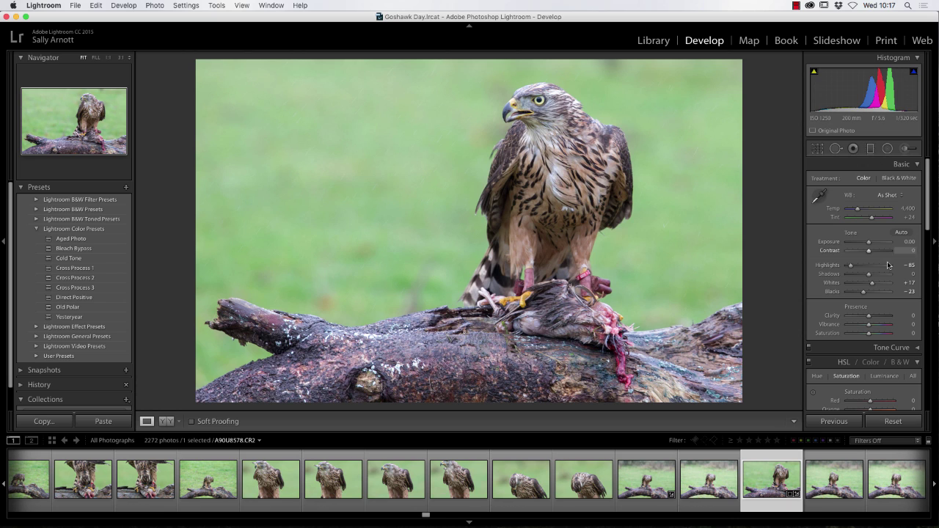
Drag Whites down from +17 to +3 and Blacks up from -23 to −17.
left_click_drag(873, 284, 870, 285)
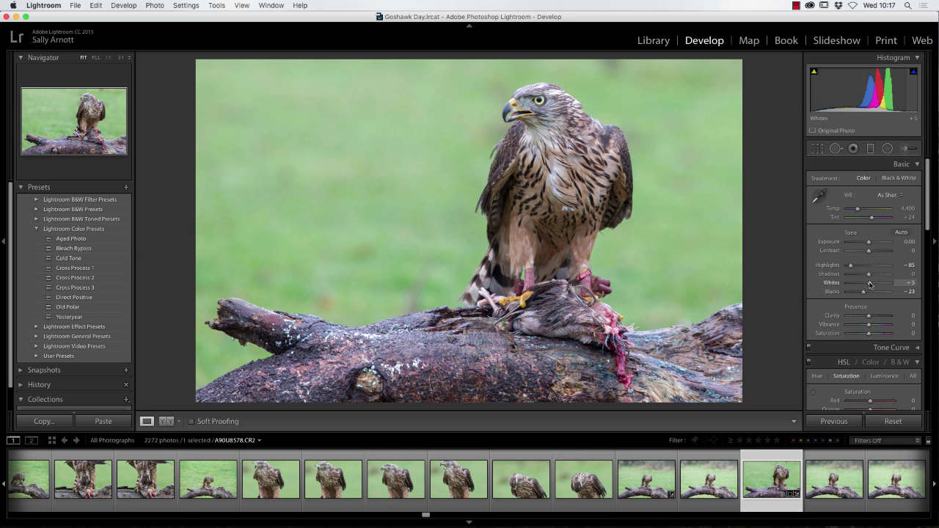
left_click_drag(870, 284, 869, 285)
left_click_drag(865, 295, 870, 286)
left_click_drag(871, 286, 874, 286)
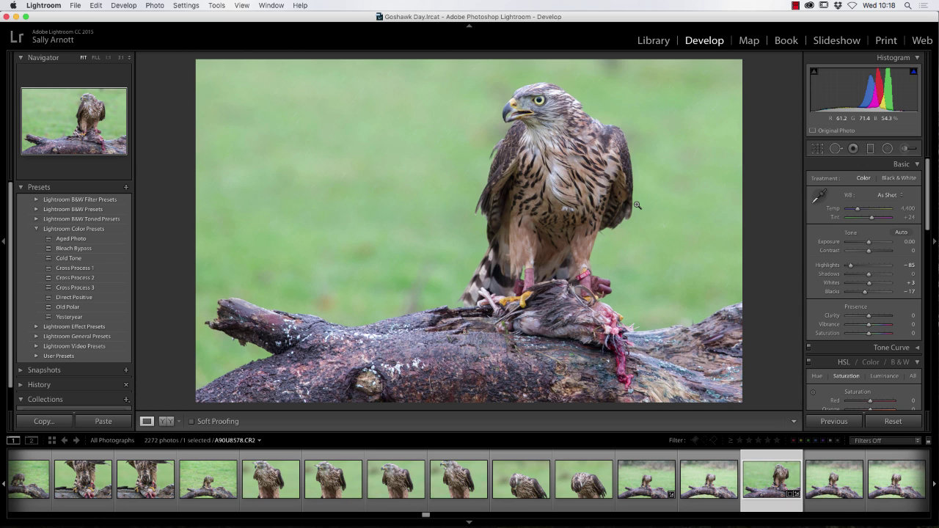
Send A90U8578.CR2 to Photoshop CC 2015, closing the Welcome dialog and Selective Tool panel.
right_click(436, 165)
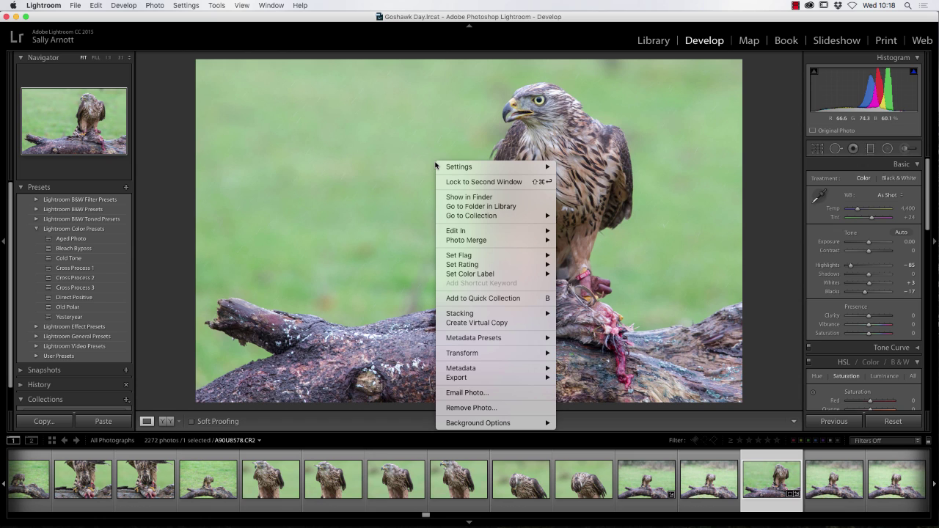
mouse_move(466, 232)
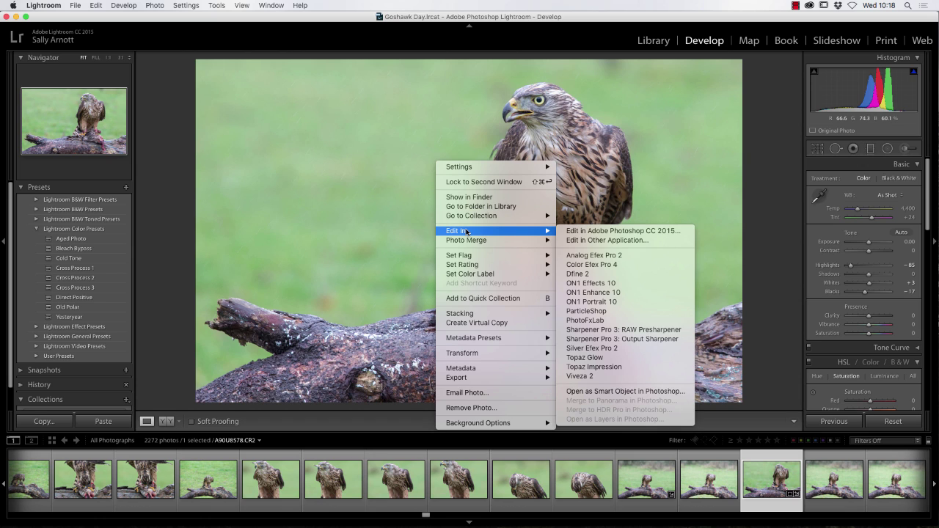
left_click(601, 232)
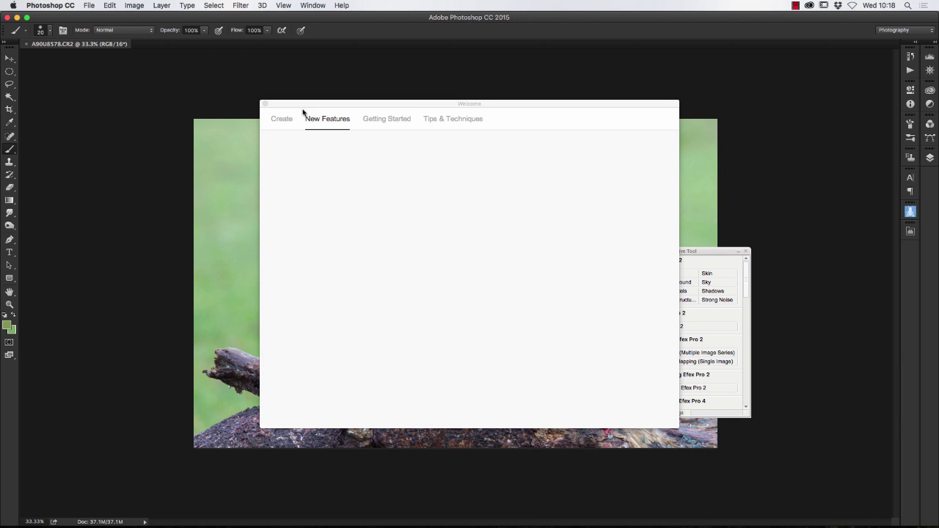
left_click(265, 103)
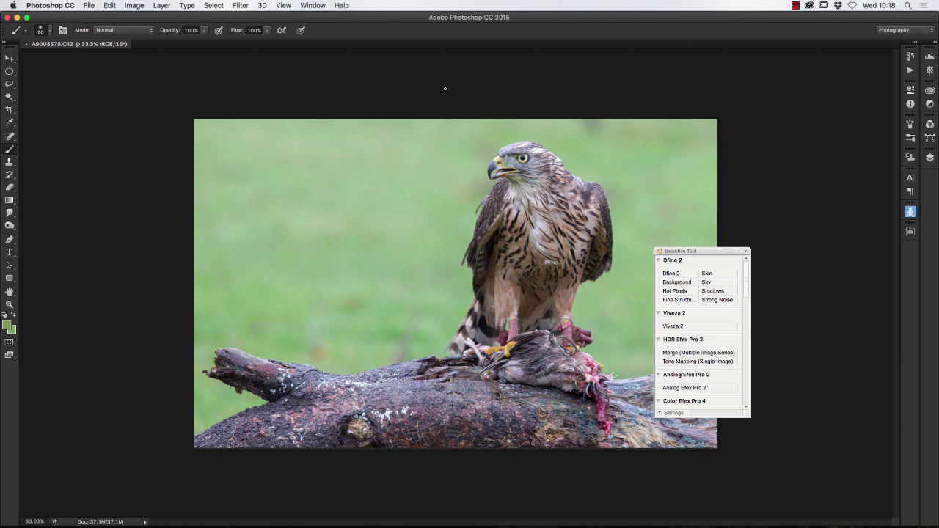
left_click(746, 251)
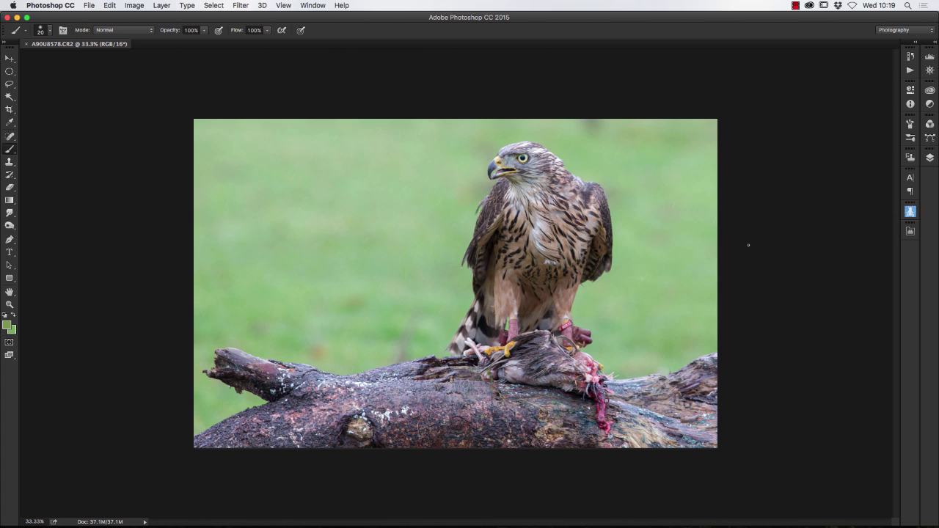